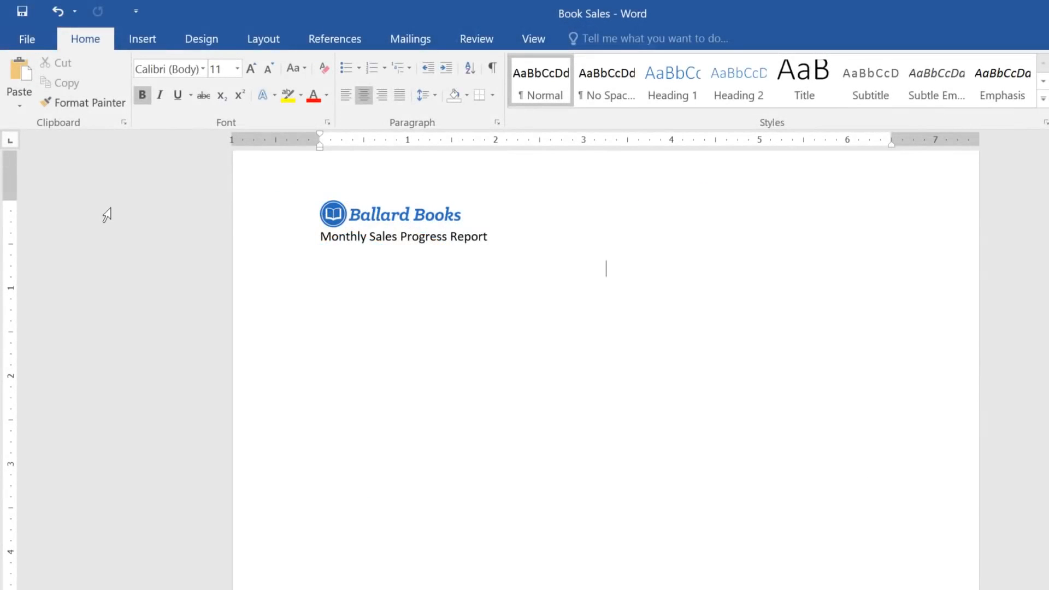
Insert a 3-D Clustered Column chart below the Monthly Sales Progress Report heading
click(143, 43)
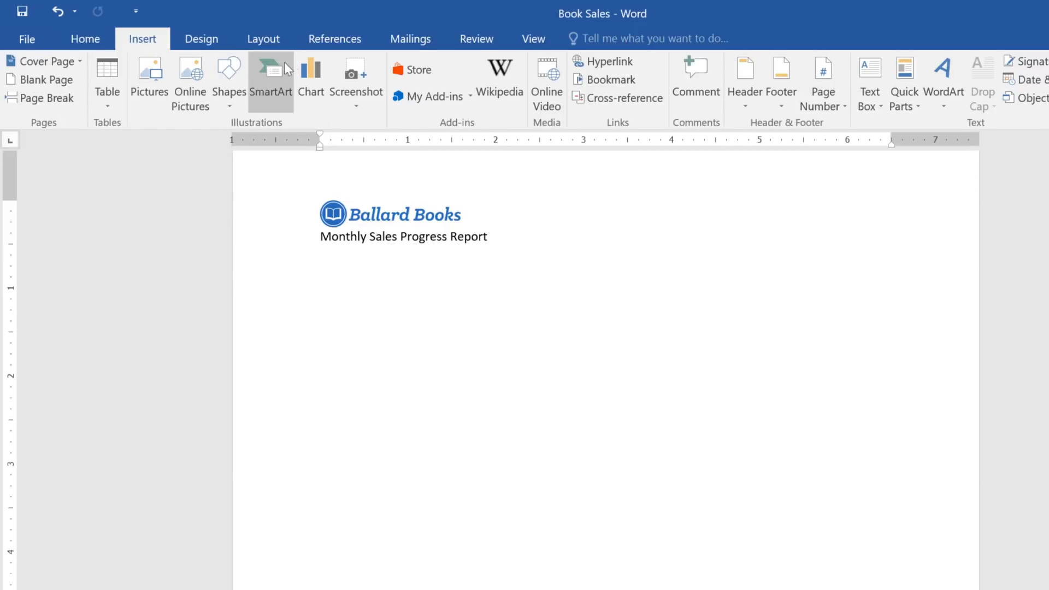
click(307, 70)
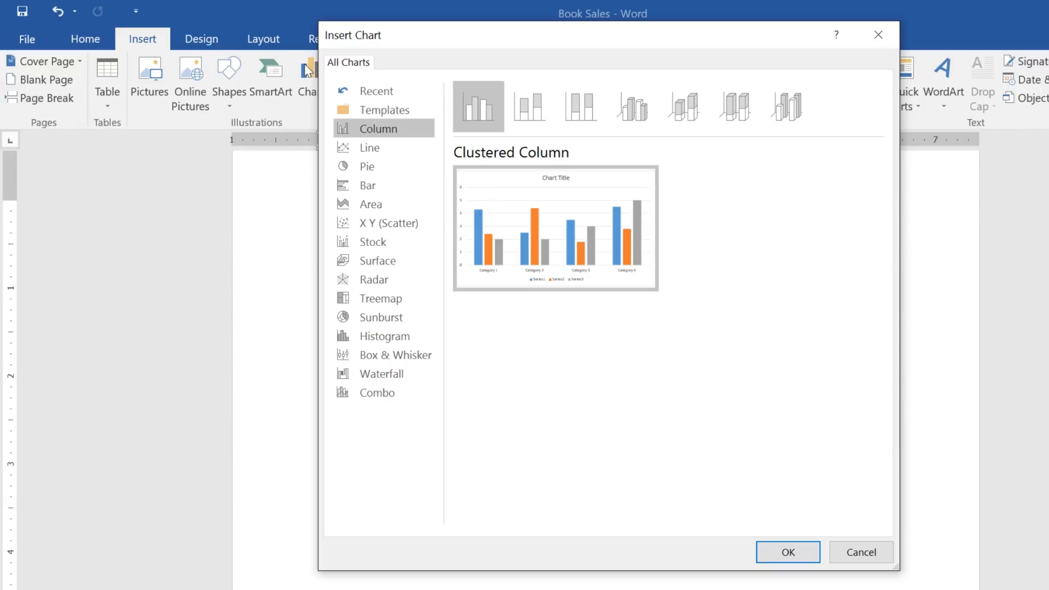
click(522, 93)
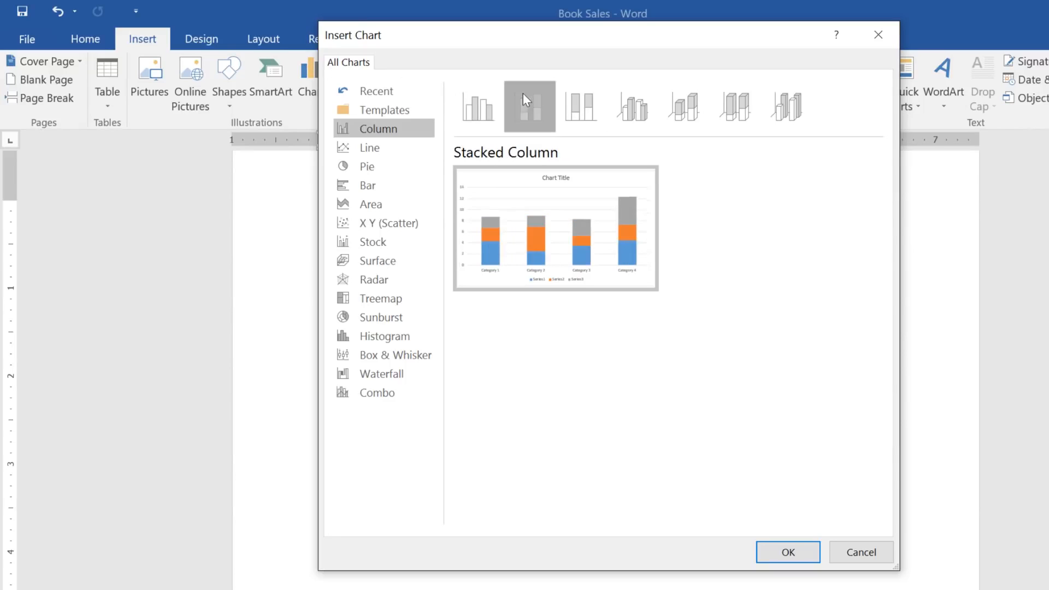
click(580, 94)
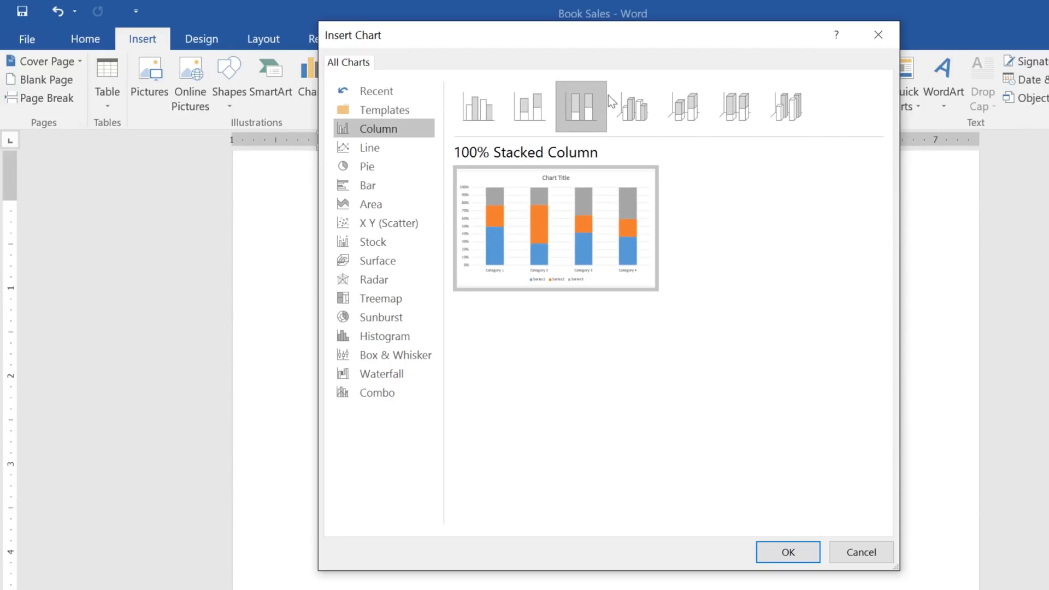
click(630, 94)
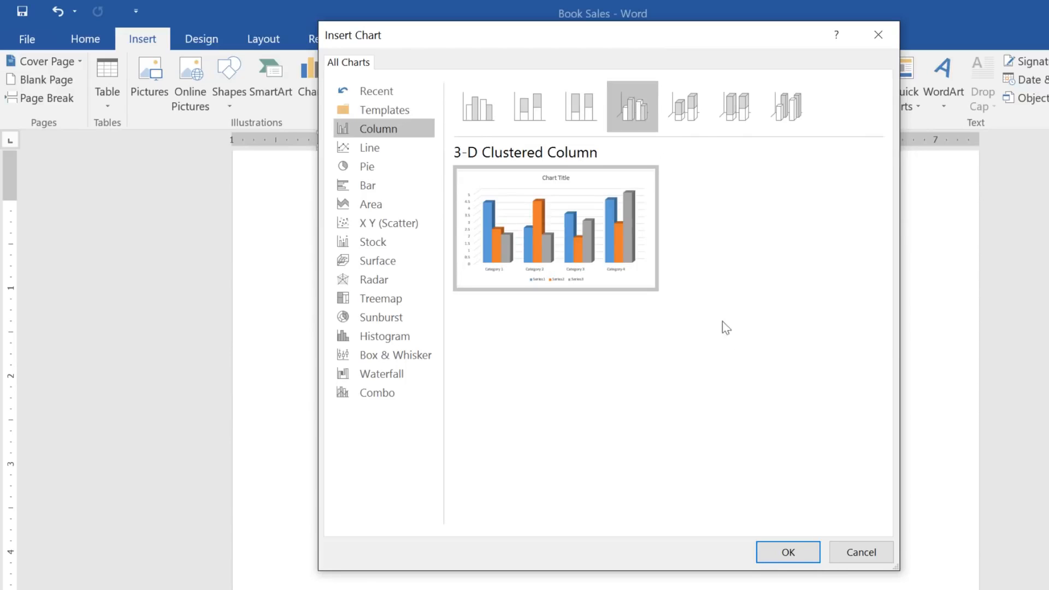
click(800, 552)
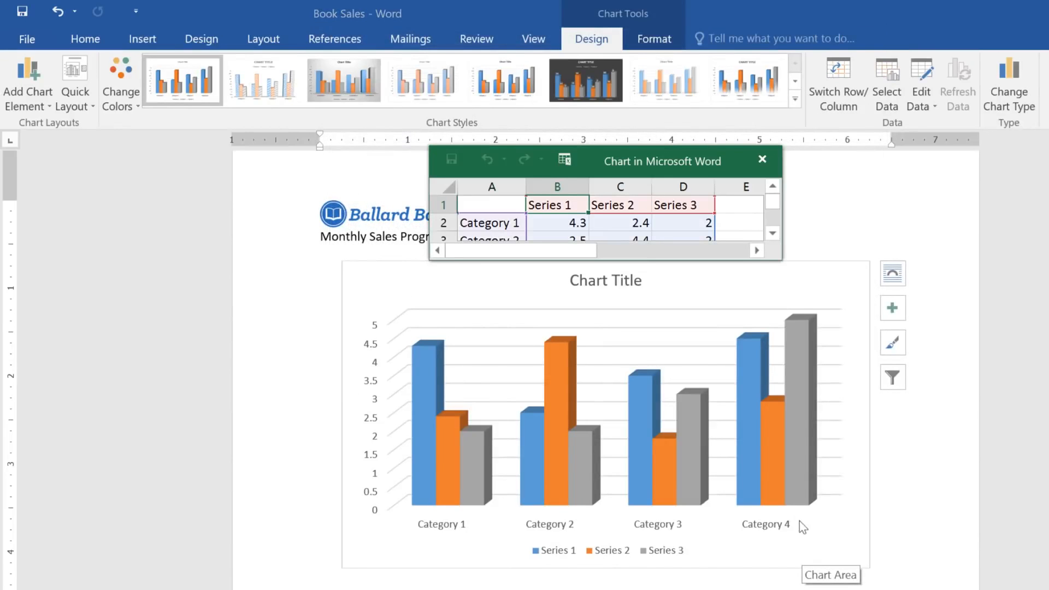
Enlarge the chart's data sheet and enter the categories Classics, Romance, Sci-Fi Fantasy, Mystery and Young Adult in cells A2 to A6
drag(782, 260, 985, 343)
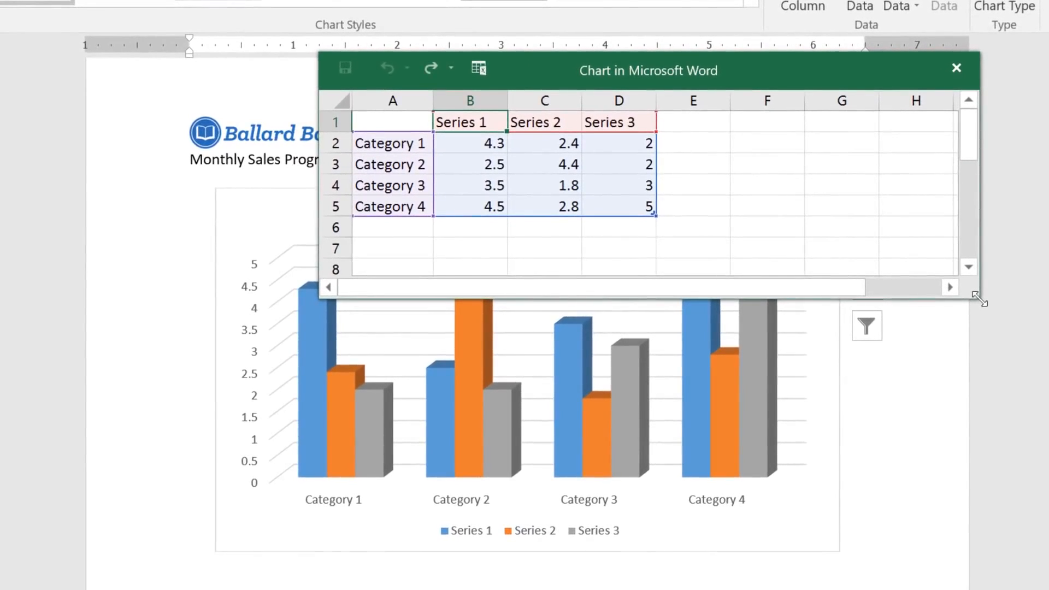
click(419, 142)
text(Classics)
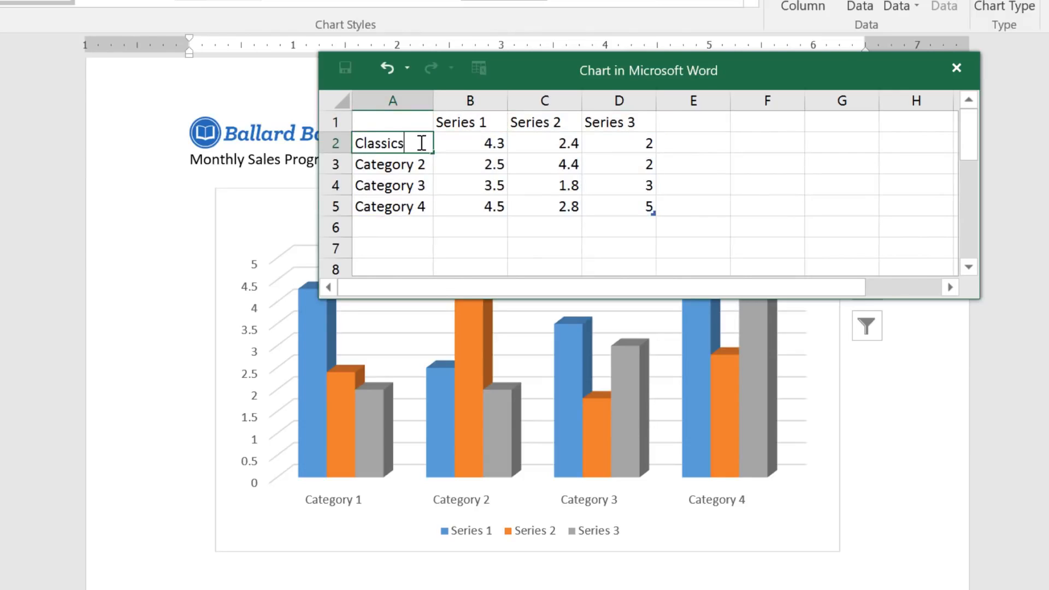
key(Return)
text(Romance)
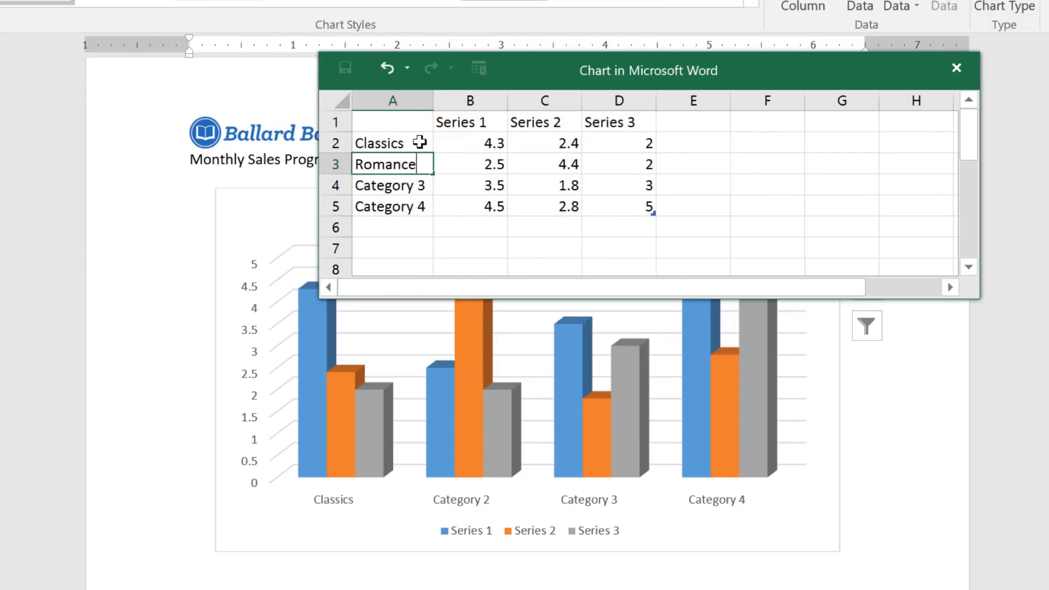
key(Return)
text(Sci-Fi Fantasy)
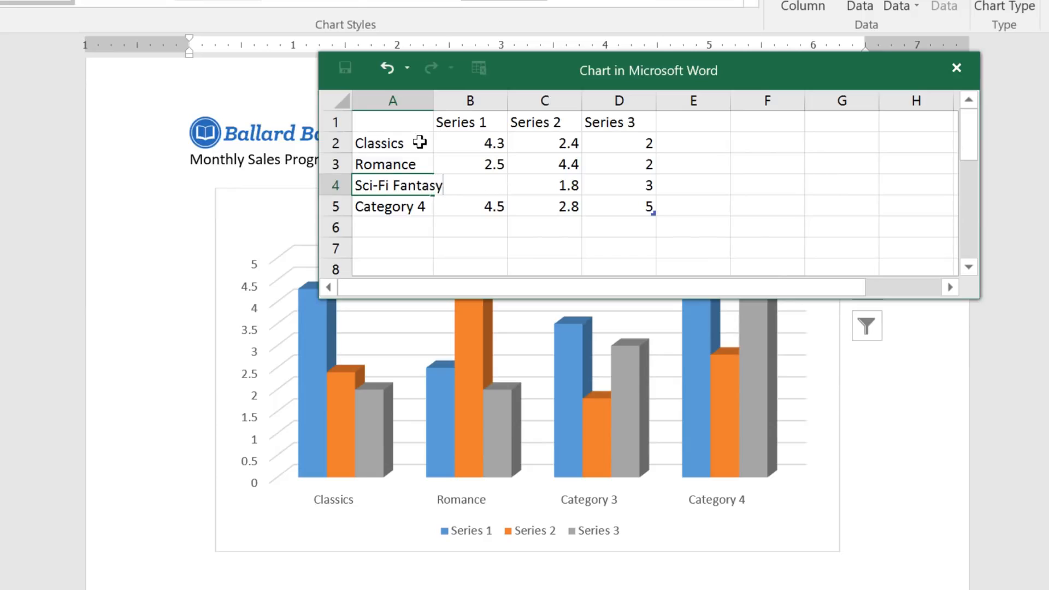
key(Return)
text(Mystery)
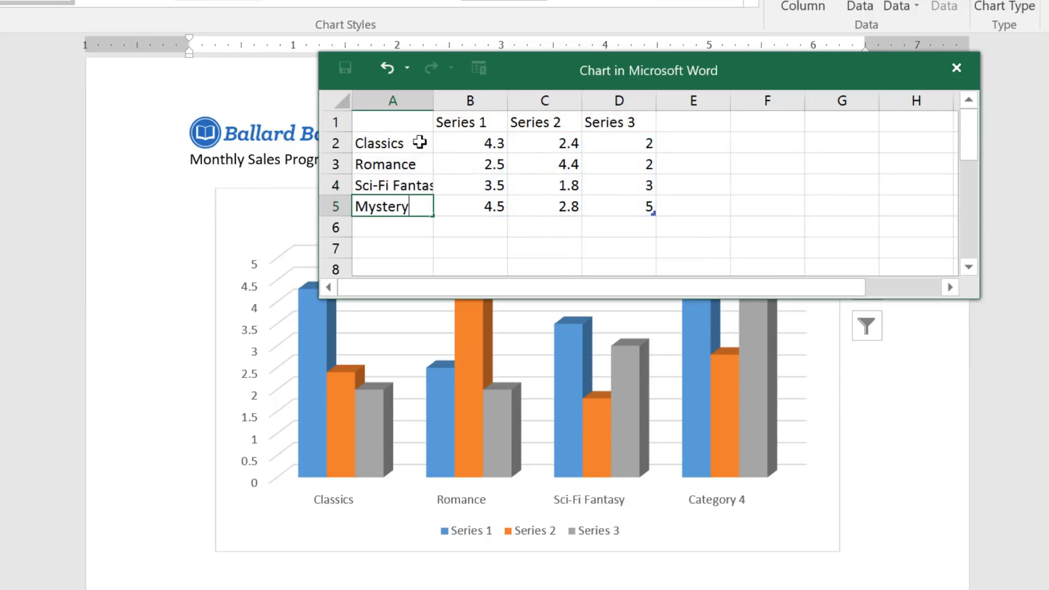
key(Return)
text(Young Adult)
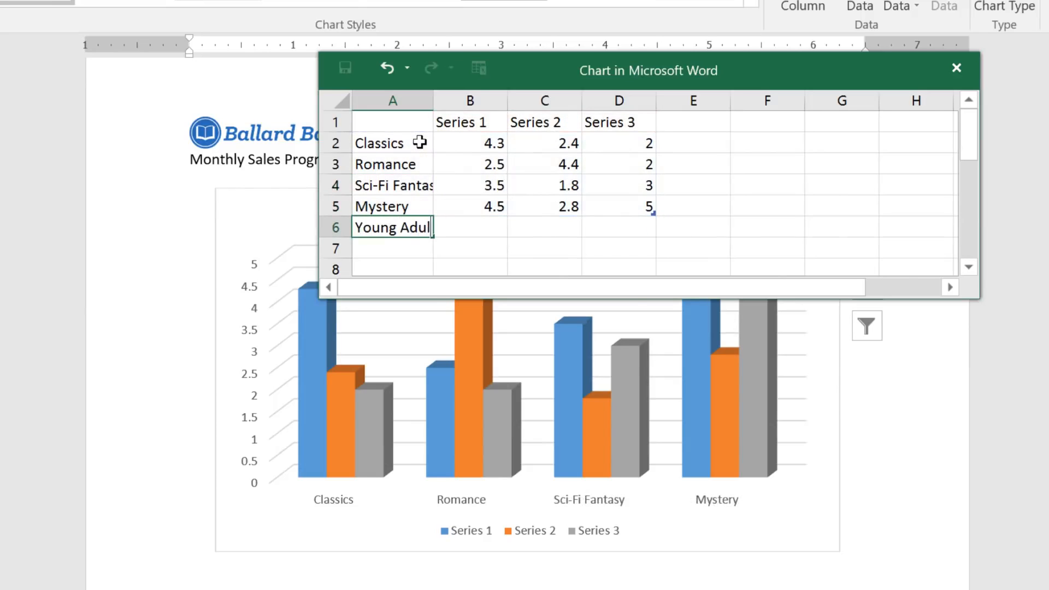
key(Return)
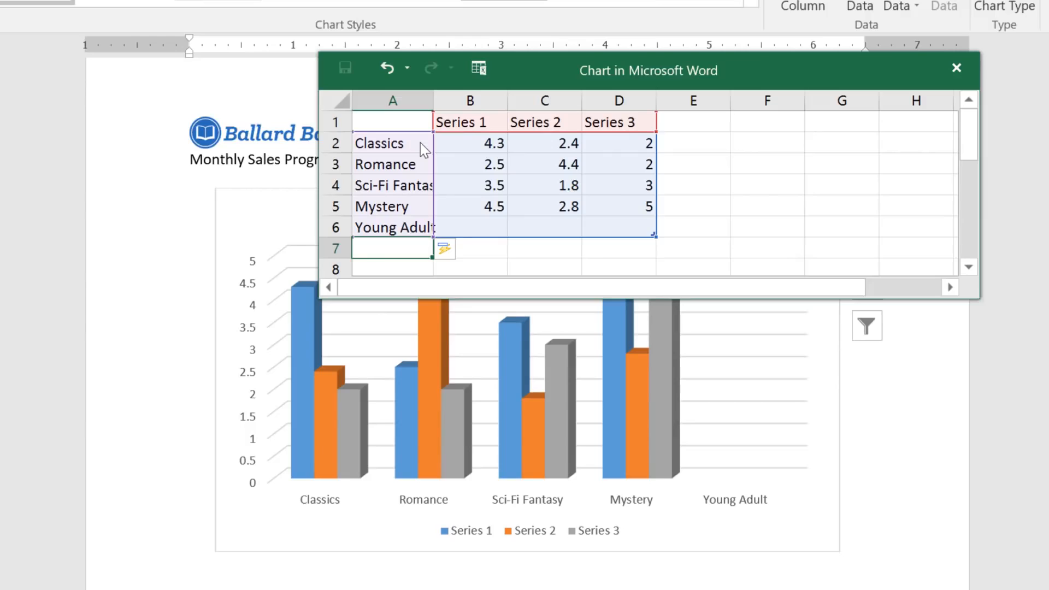
Enter the series headers Jan, Feb, March, April, May and June in cells B1 to G1 of the chart data
click(494, 122)
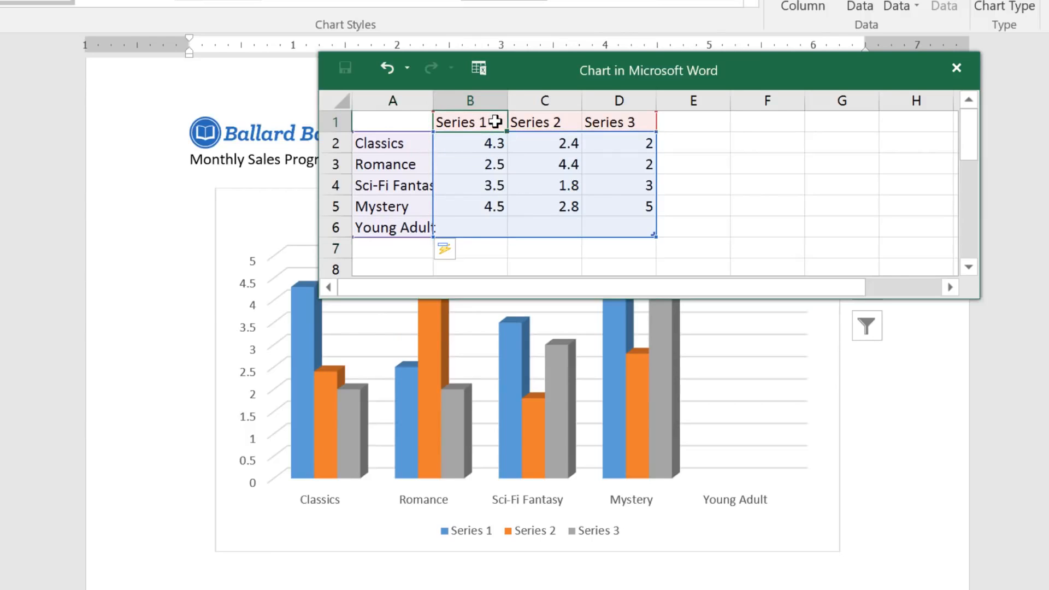
text(Jan)
key(Tab)
text(Feb)
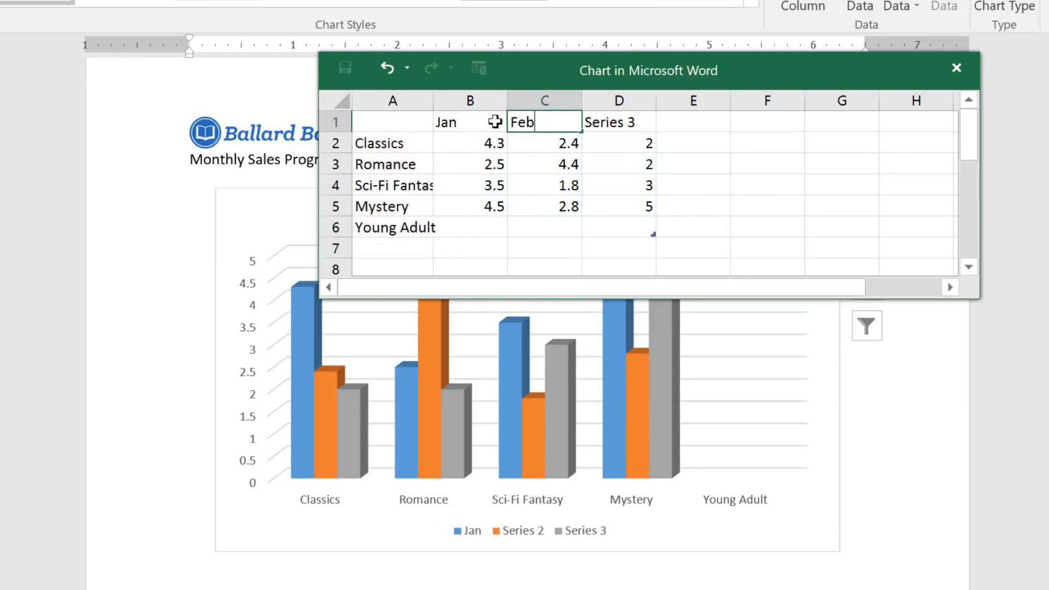
key(Tab)
text(March)
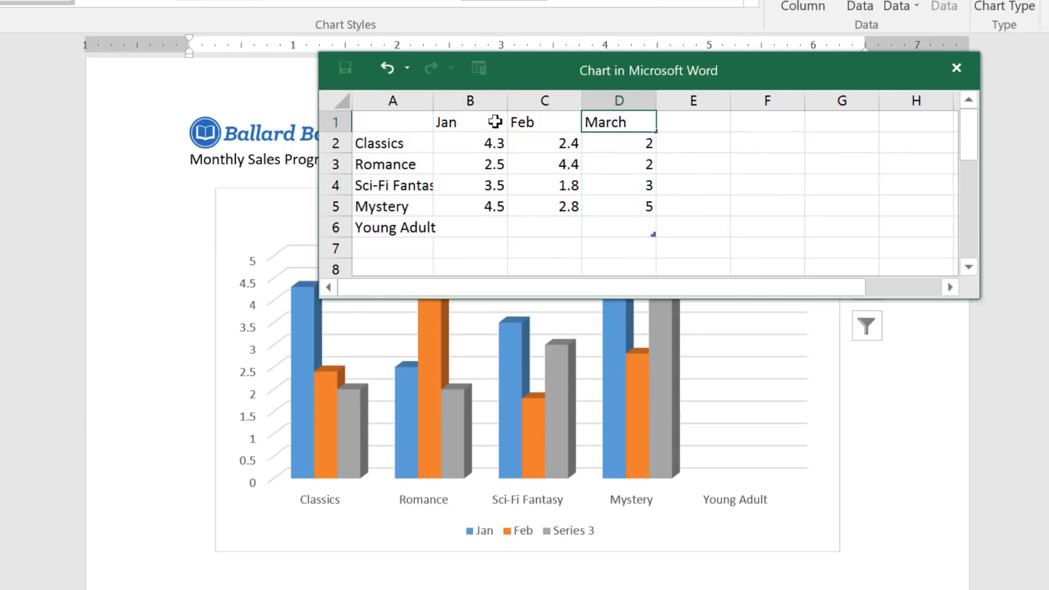
key(Tab)
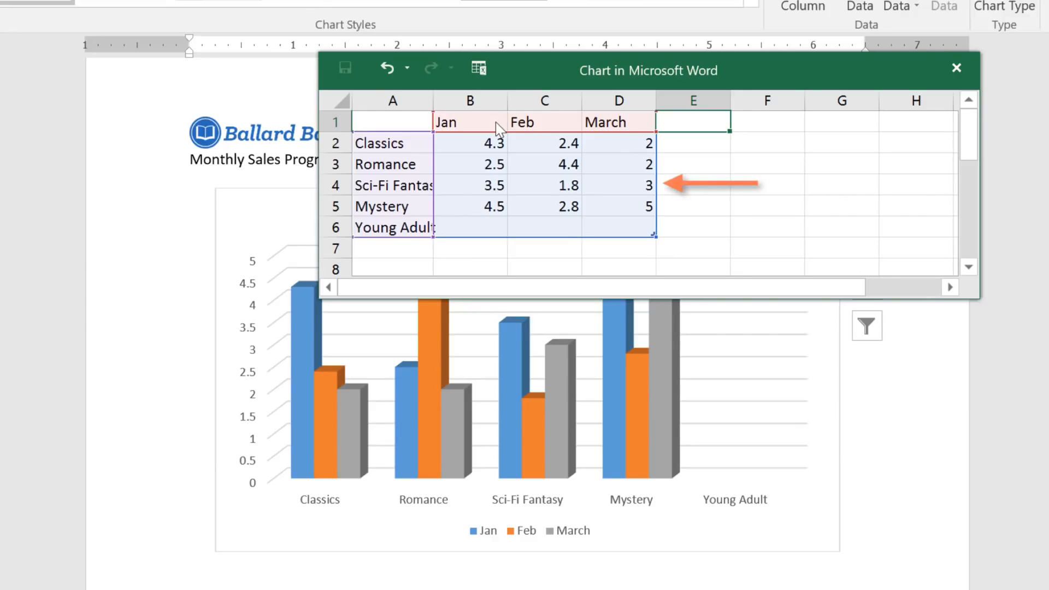
text(April)
key(Tab)
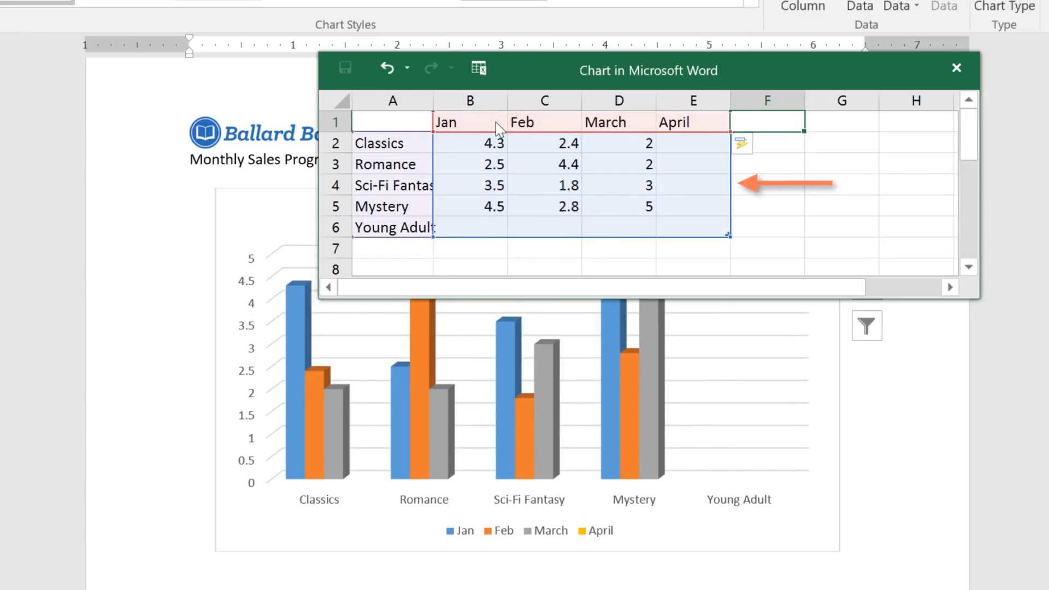
text(May)
key(Tab)
text(June)
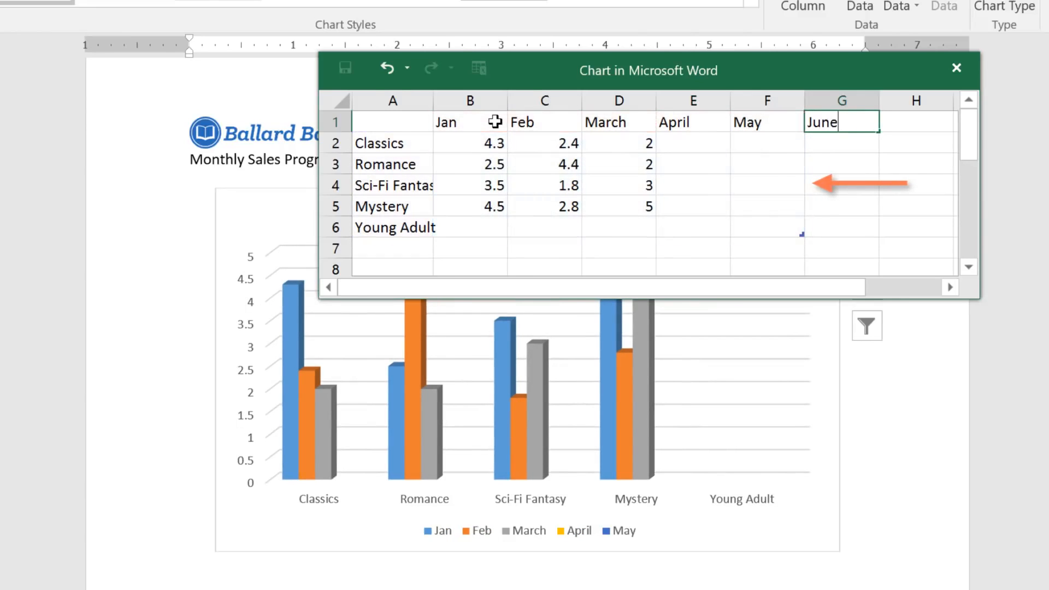
key(Tab)
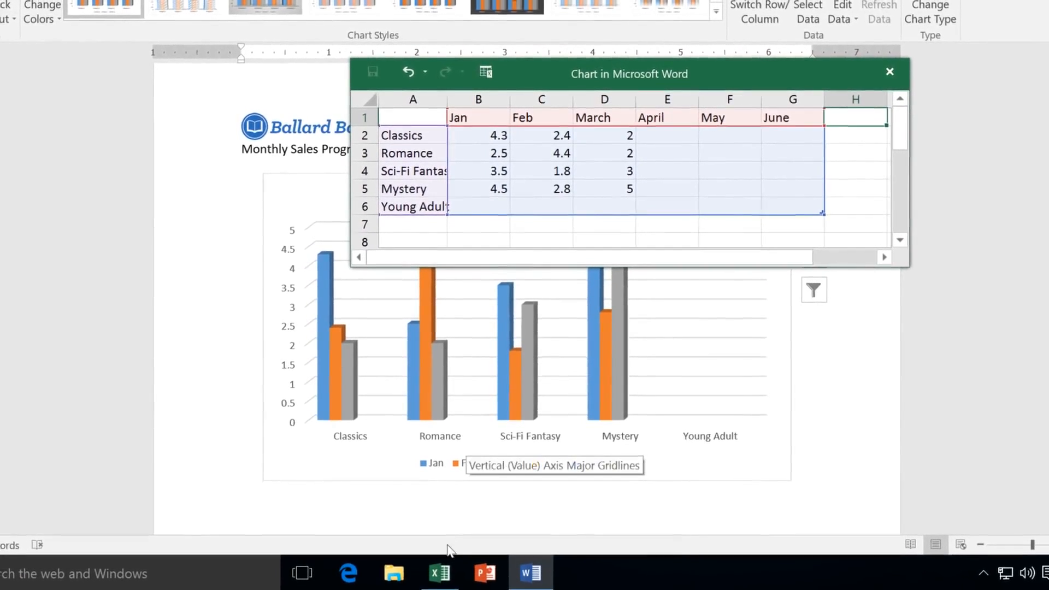
Switch to the Book Sales workbook in Excel, copy the sales figures in B2:G6 and minimize the workbook
click(440, 572)
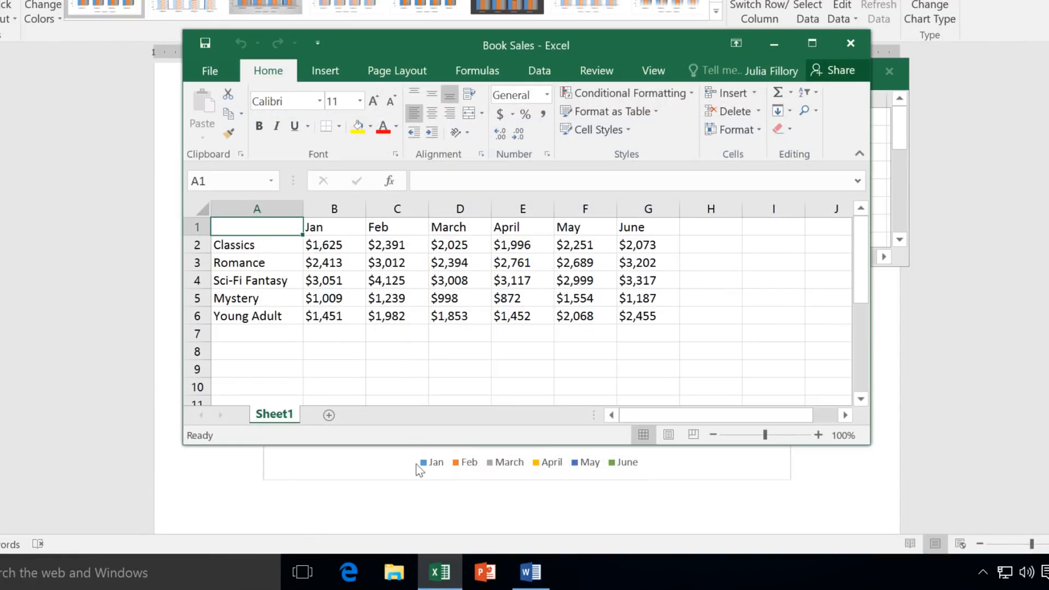
drag(352, 248, 633, 319)
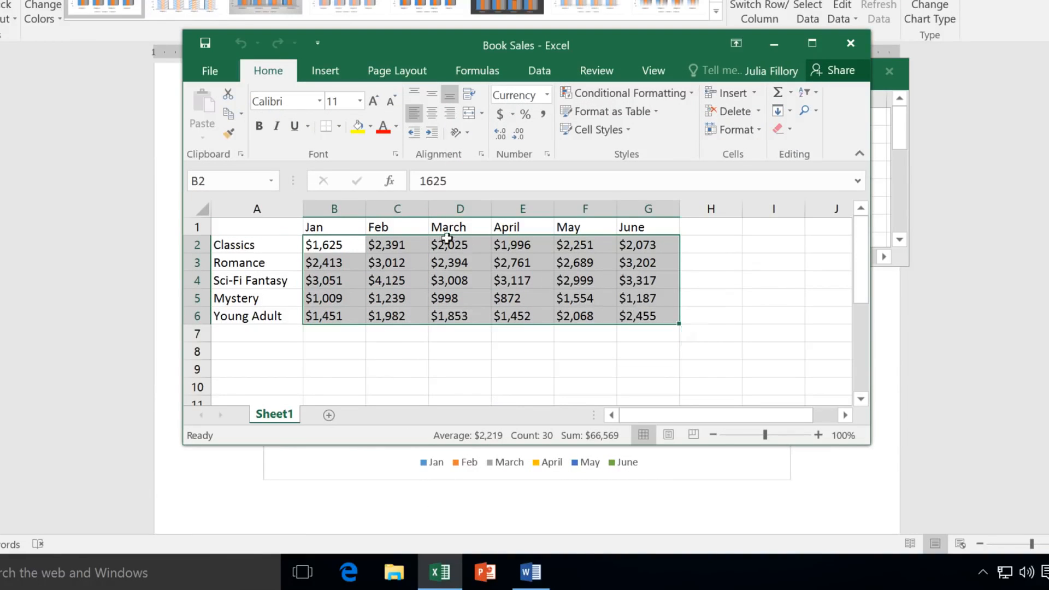
click(228, 115)
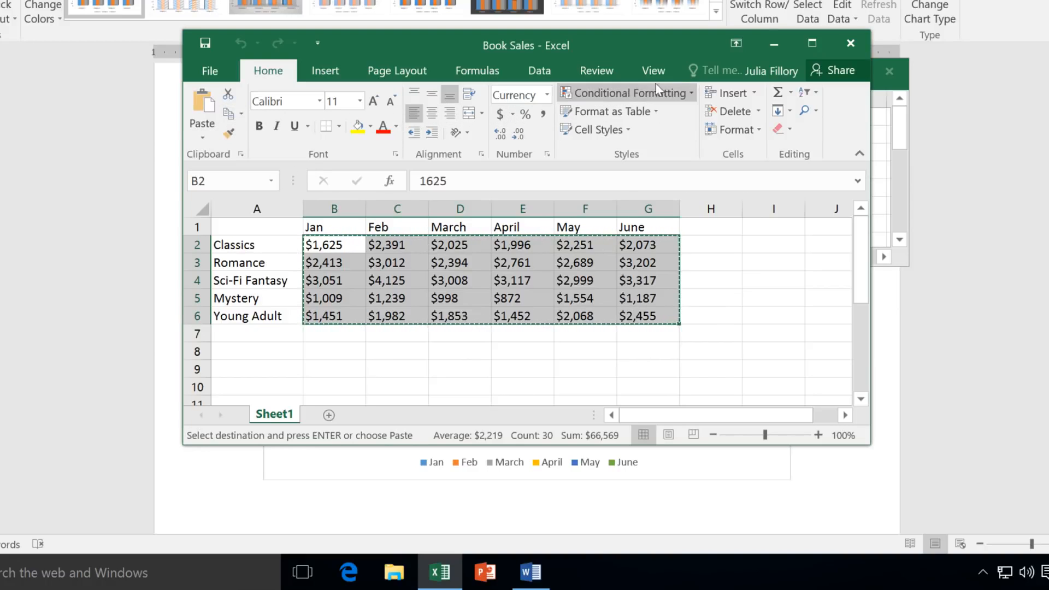
click(774, 42)
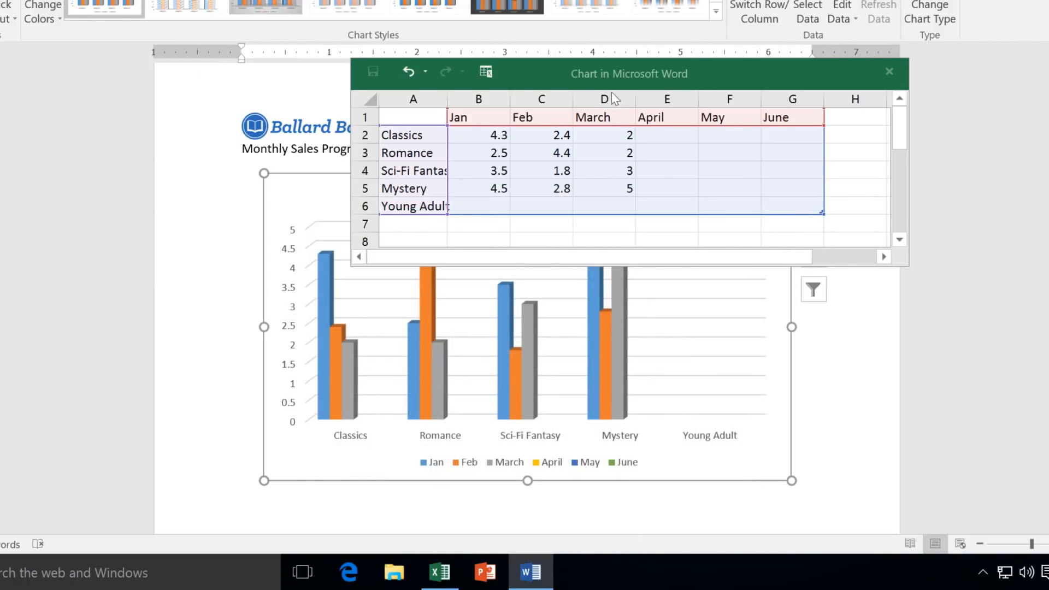
Paste the copied sales figures over B2:G6 in the chart's data sheet and close the sheet
drag(480, 135, 785, 203)
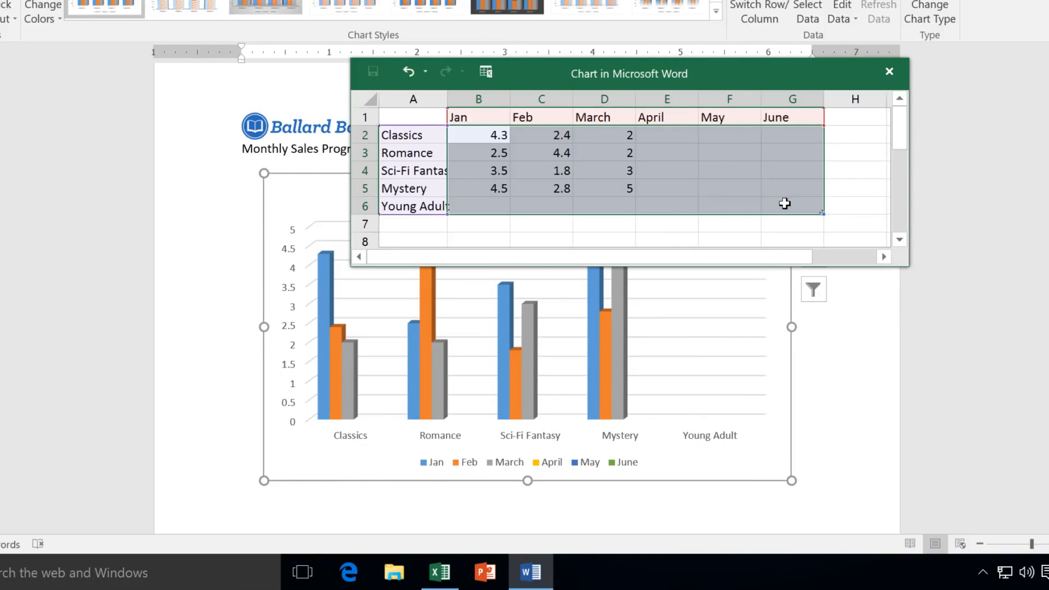
key(ctrl+v)
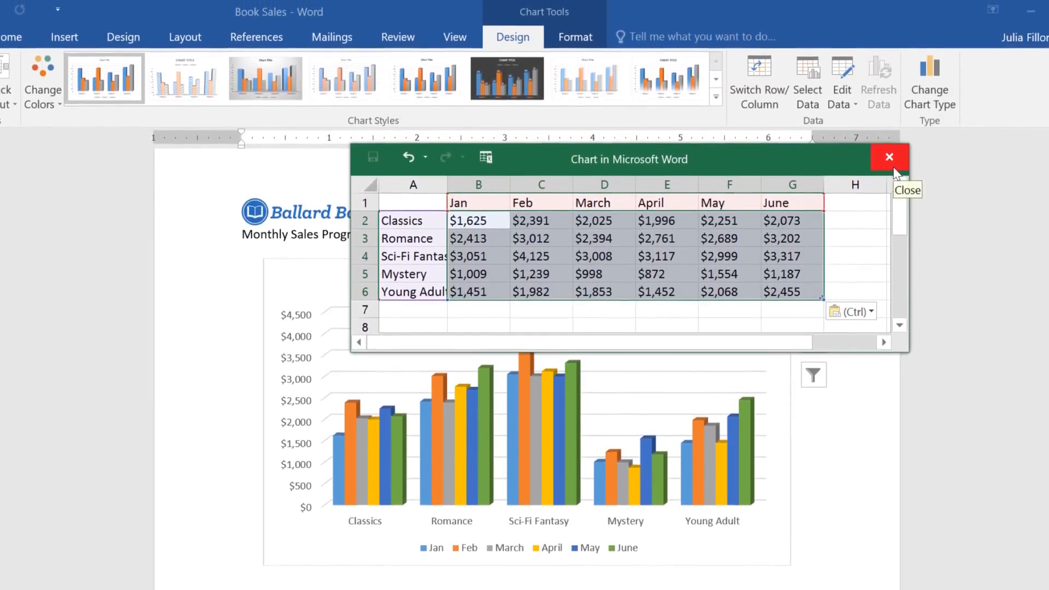
click(893, 170)
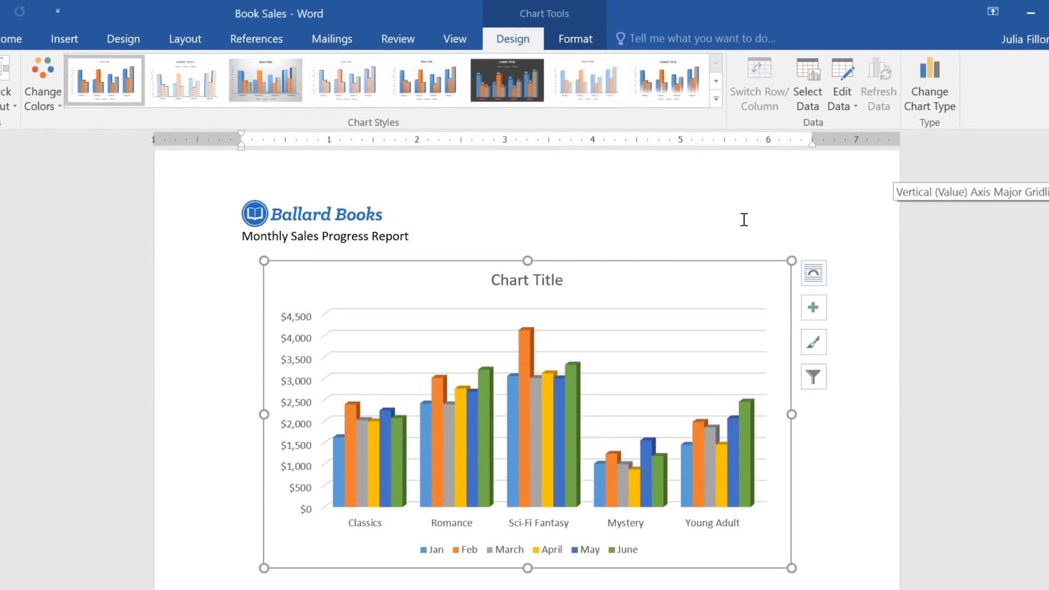
Replace the chart's placeholder title with "Book Sales"
click(526, 279)
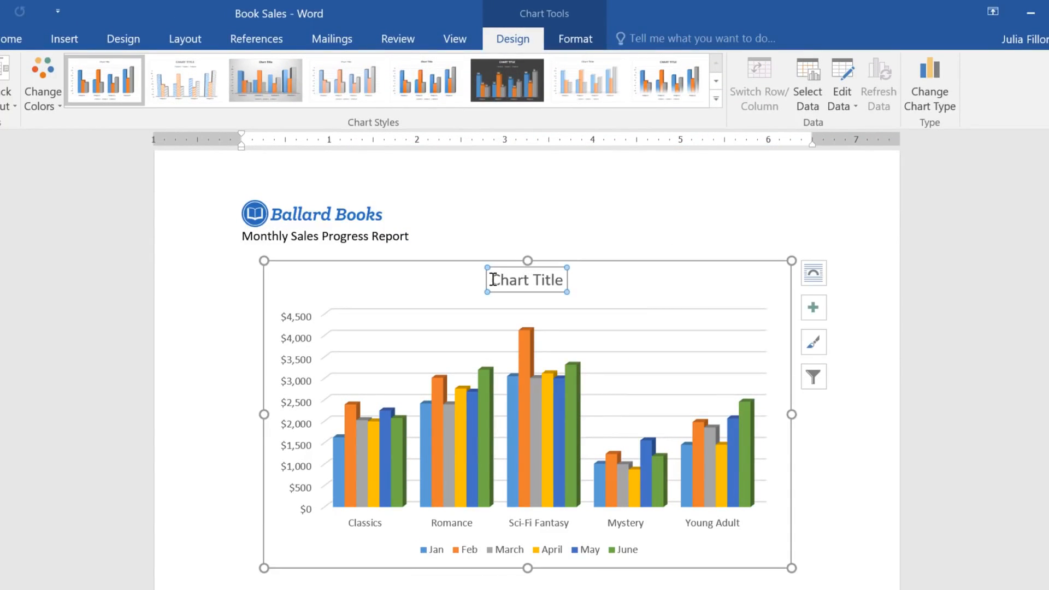
drag(493, 279, 568, 280)
text(Book Sales)
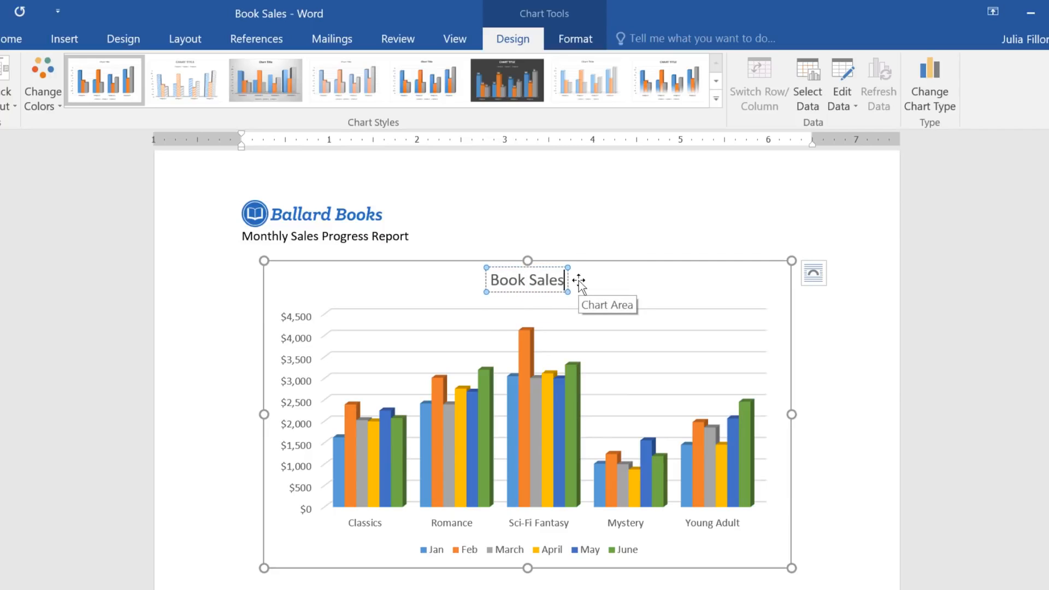
key(Escape)
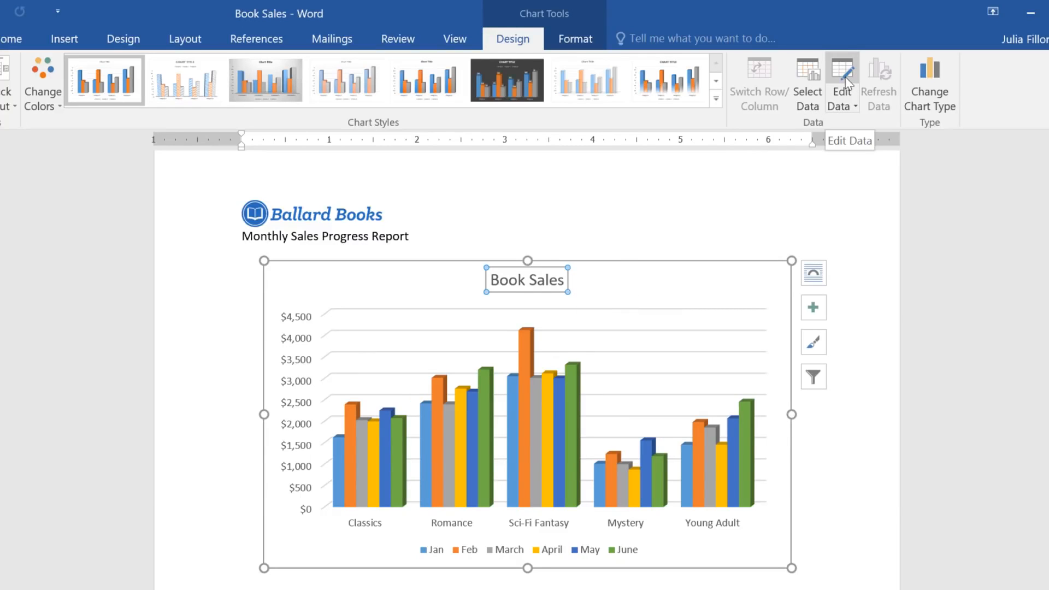
Reopen the chart's data, switch its rows and columns so months form the horizontal axis, and close the data sheet
click(845, 82)
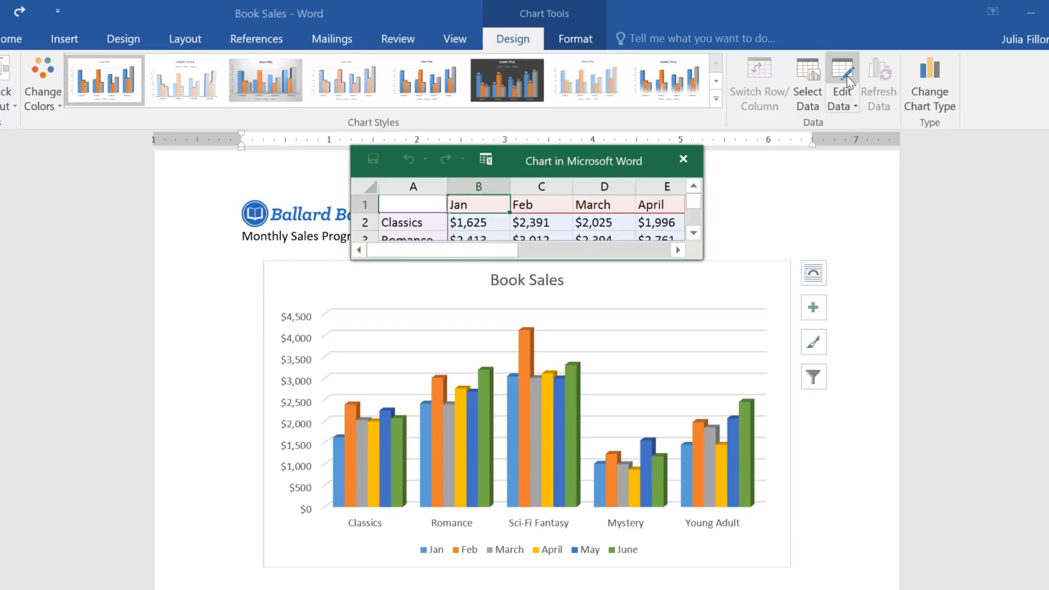
click(748, 279)
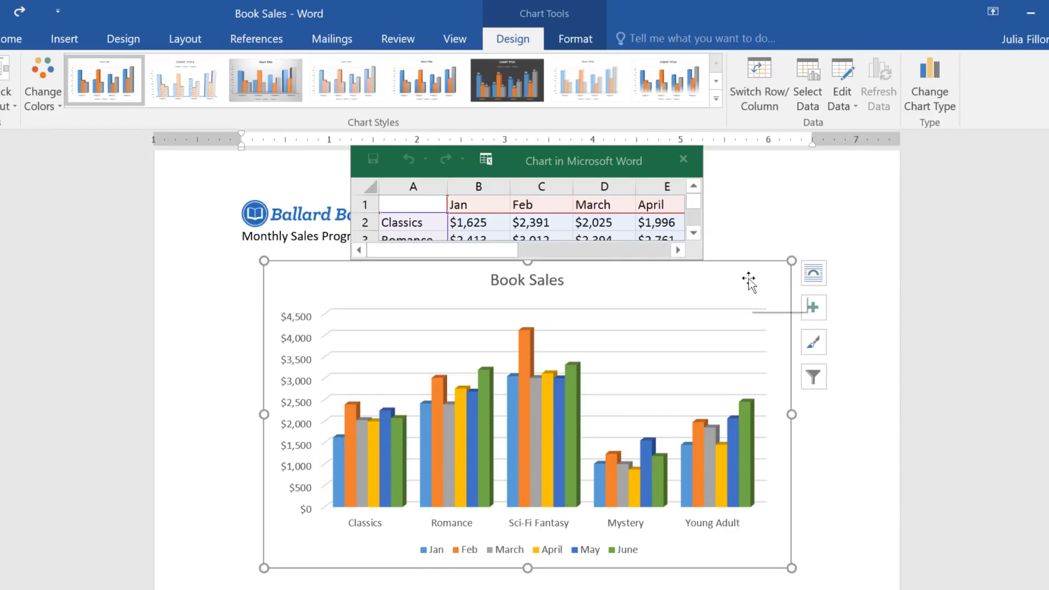
click(762, 108)
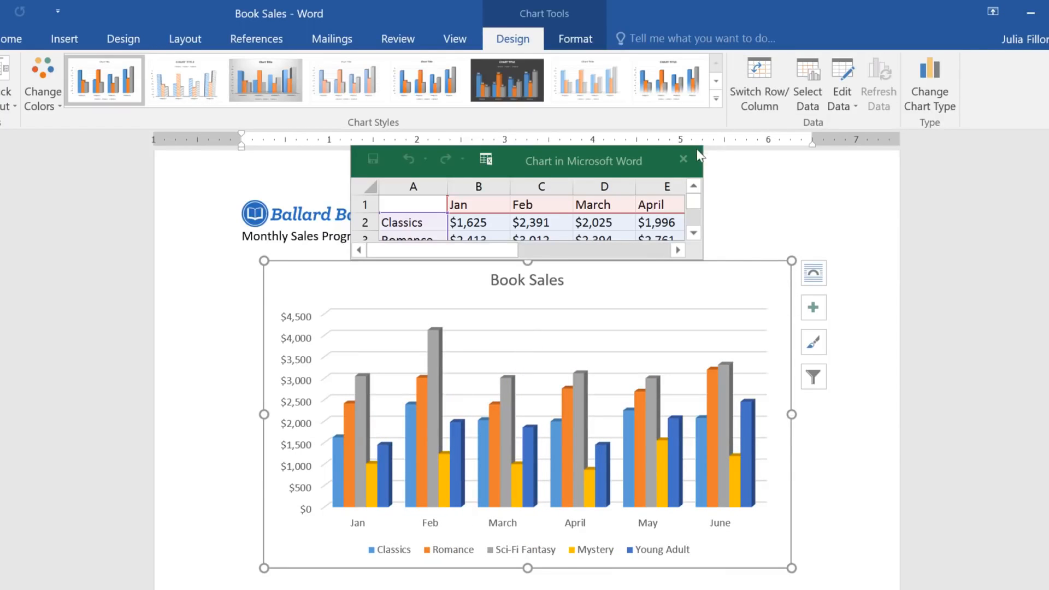
click(683, 159)
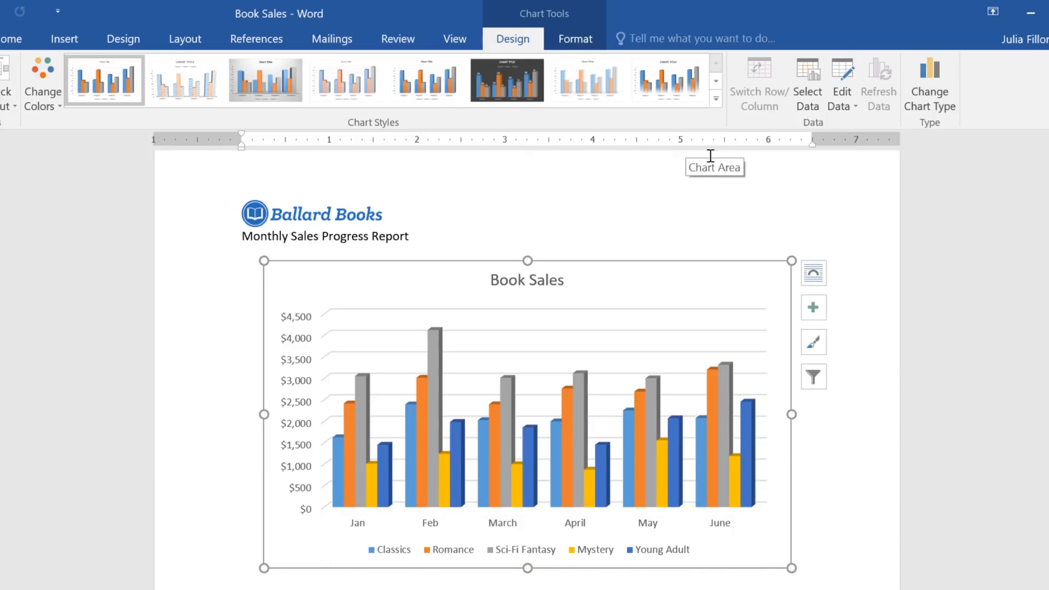
Change the Book Sales chart from 3-D Clustered Column to the basic Line chart type
click(925, 91)
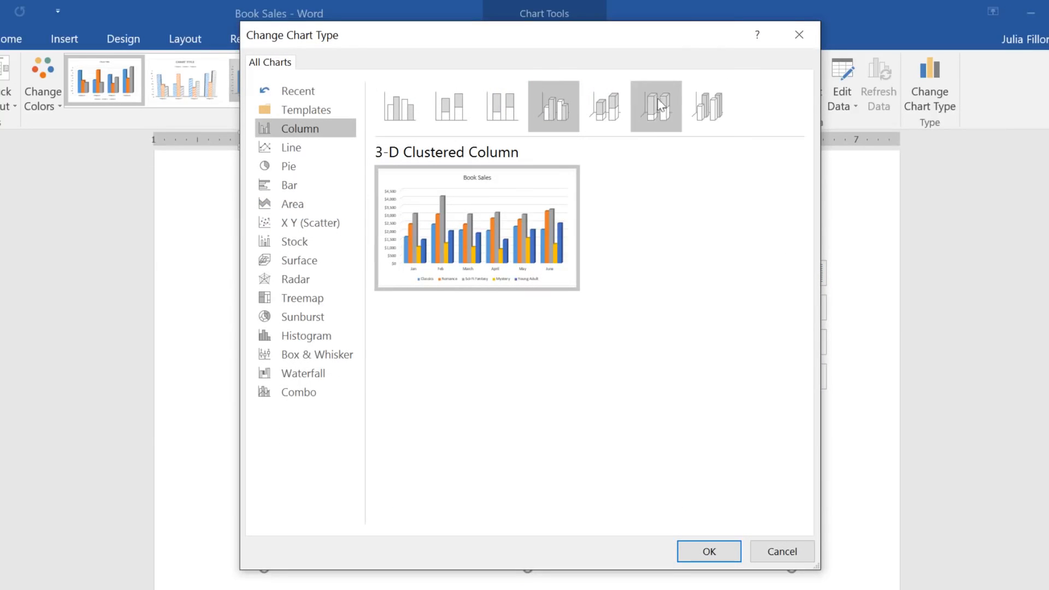
click(288, 148)
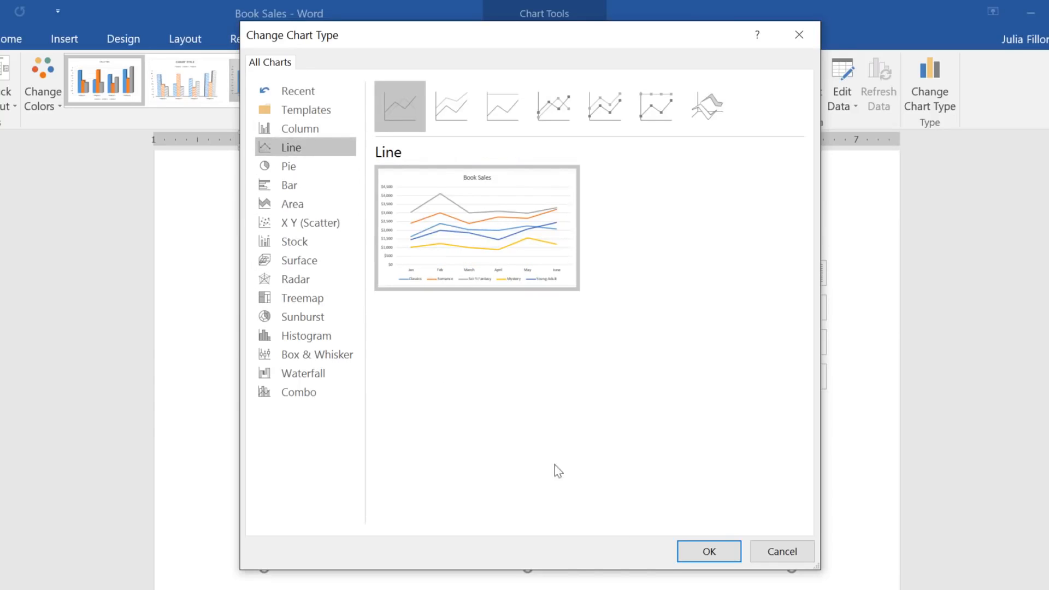
click(691, 551)
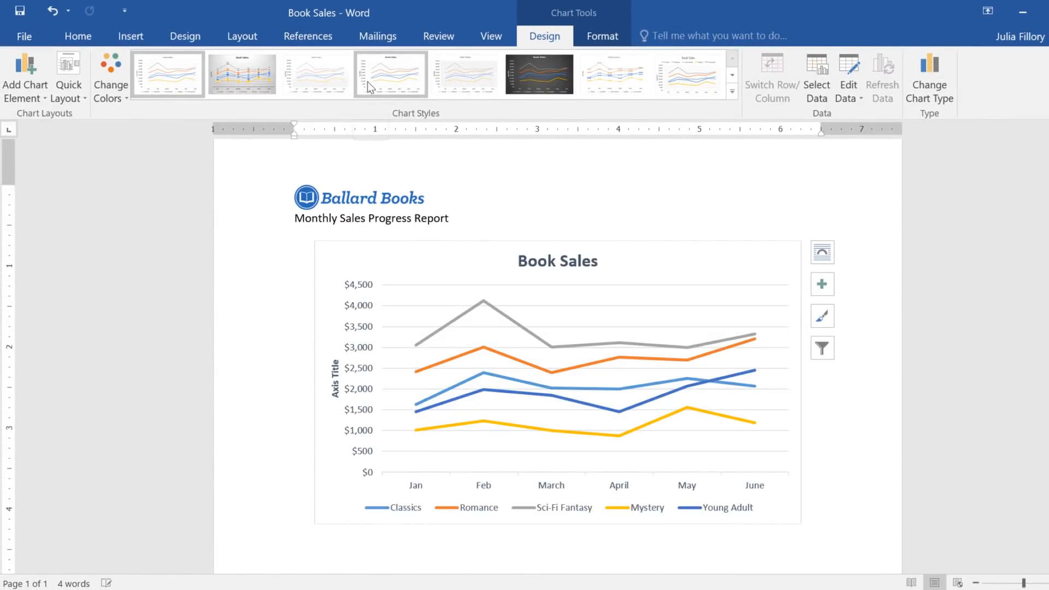
Apply the dark-background chart style and a quick layout with data labels, a right-hand legend and no axis titles
click(517, 79)
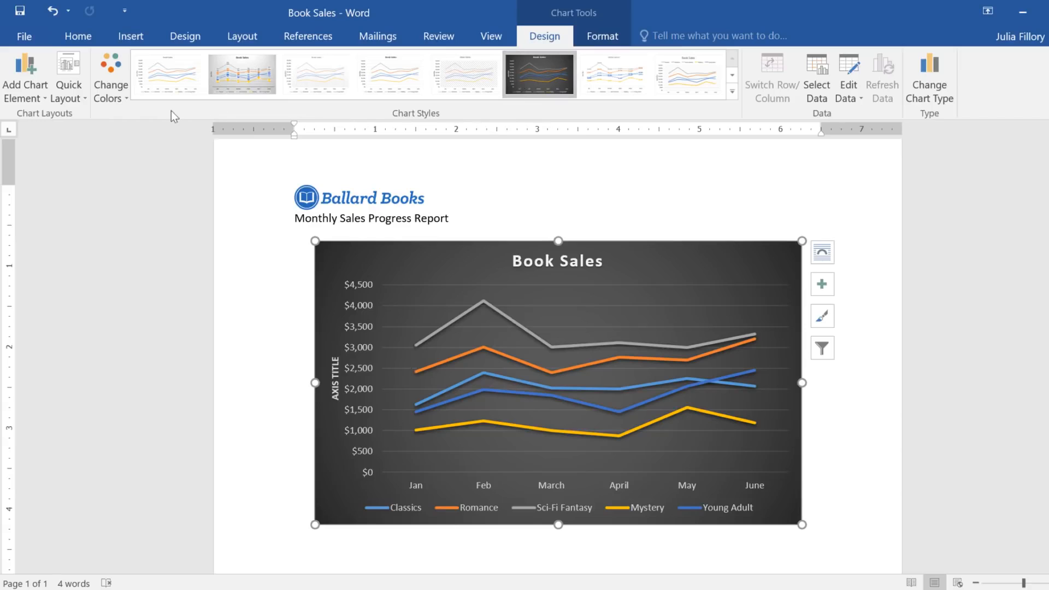
click(63, 97)
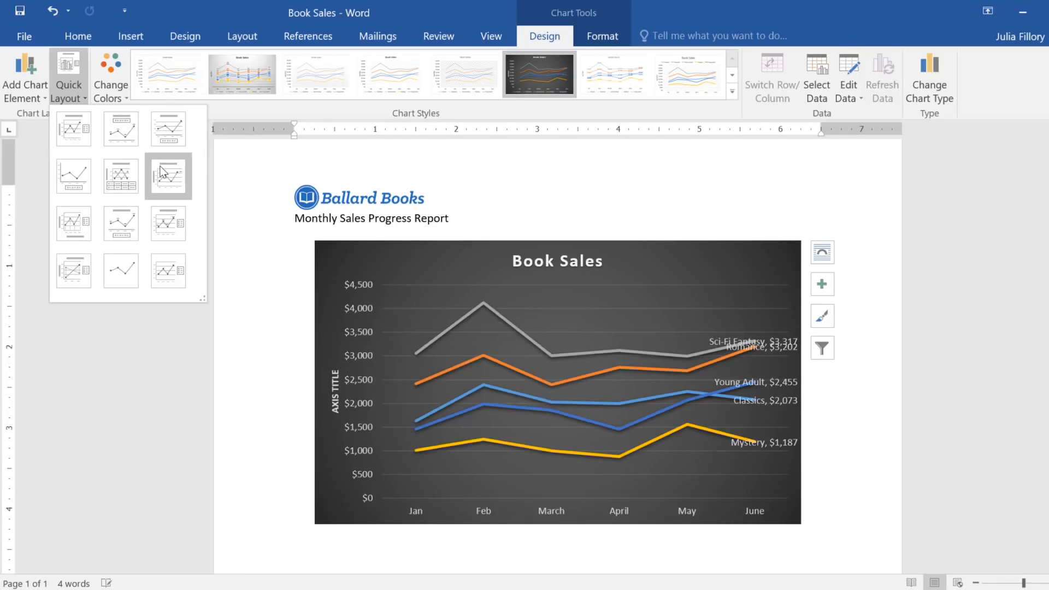
click(164, 217)
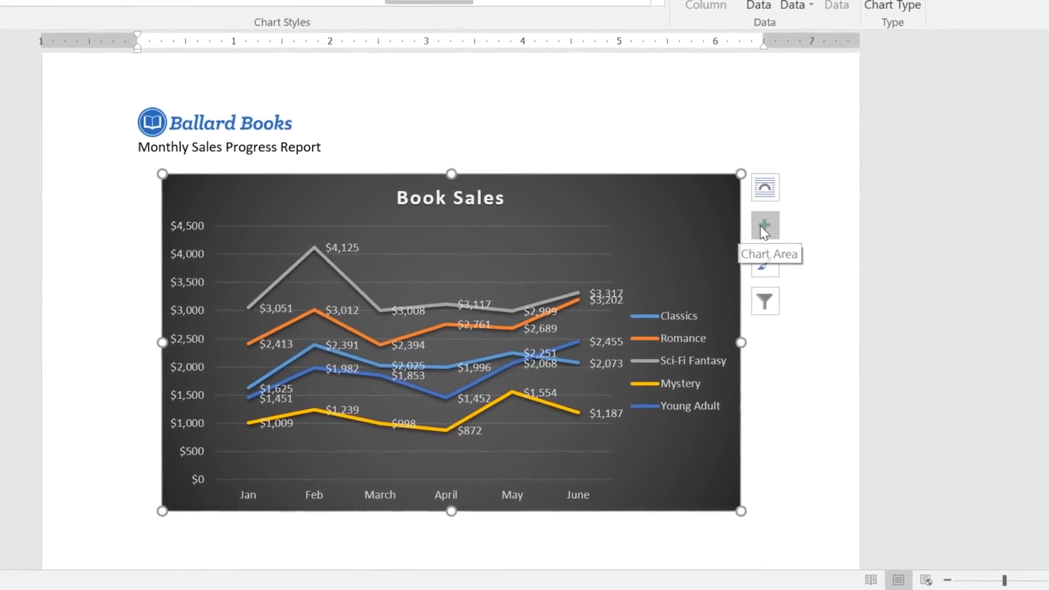
Remove the data labels from the Book Sales line chart and add a data table beneath its plot
click(755, 218)
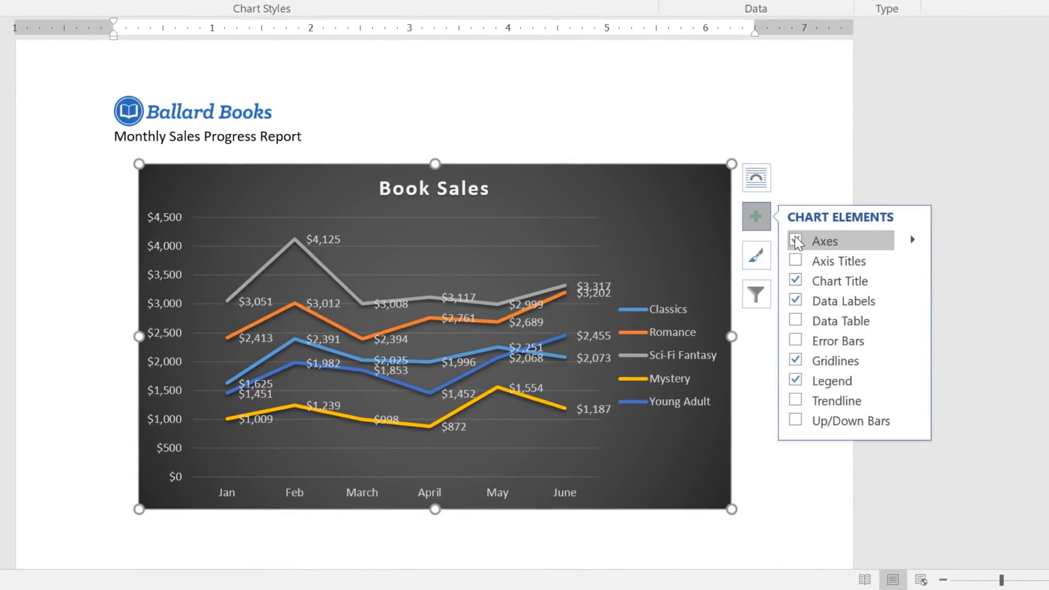
click(796, 298)
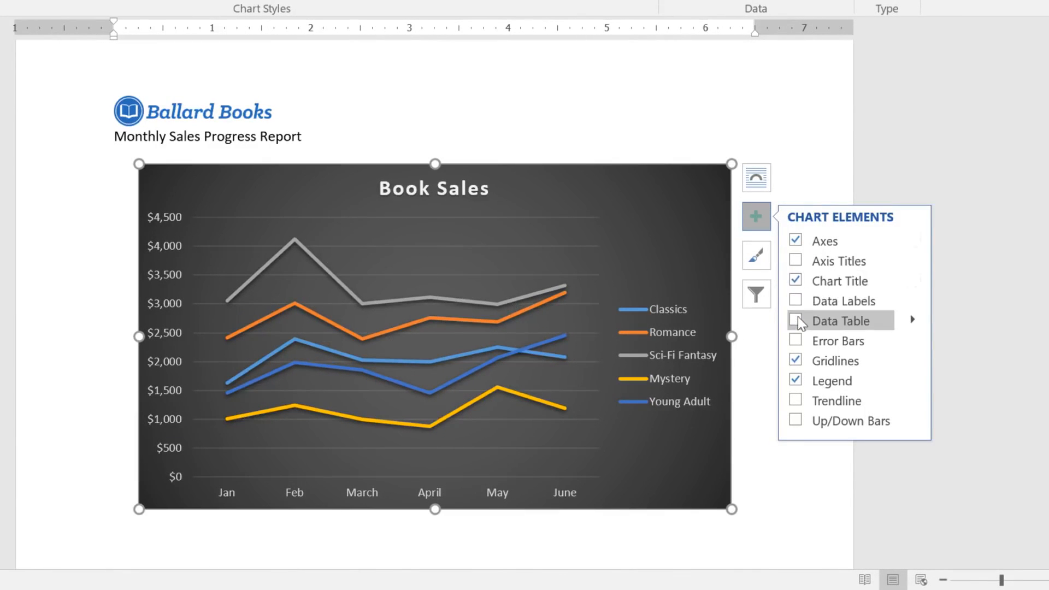
click(797, 317)
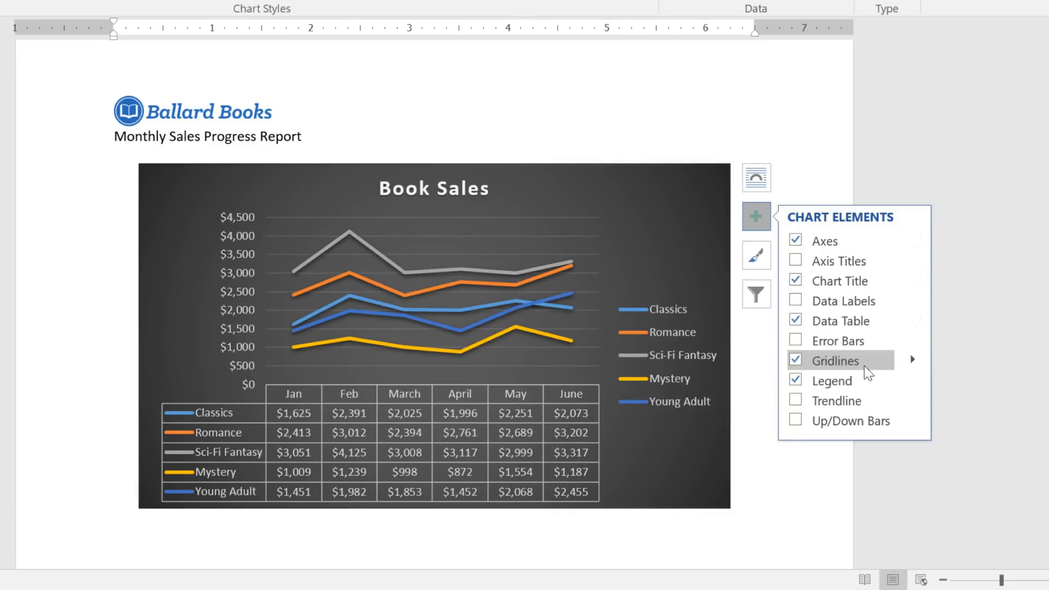
Set the chart's legend position to Bottom and deselect the chart
click(912, 381)
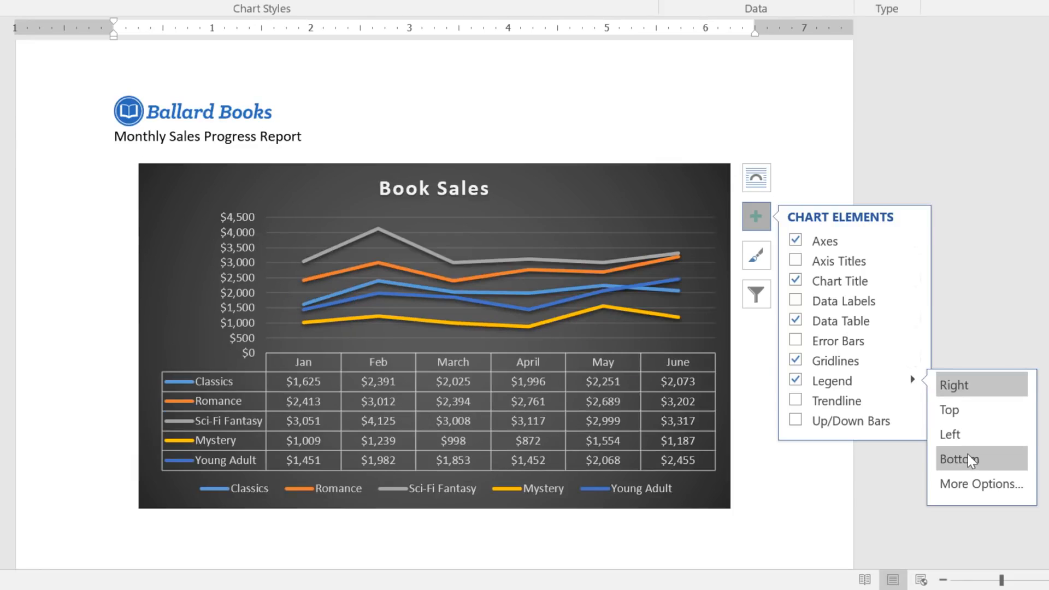
click(970, 459)
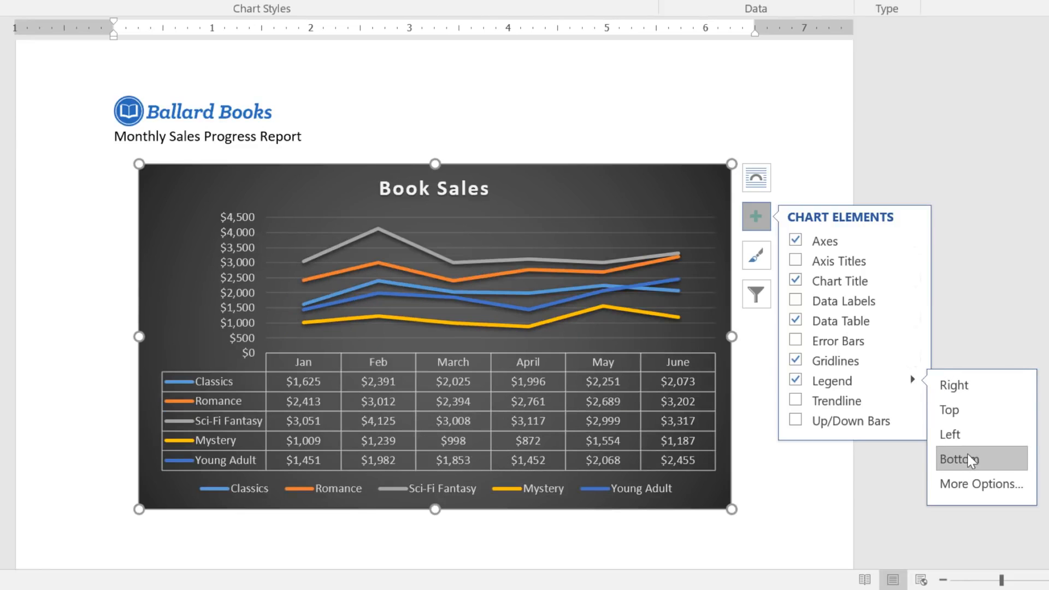
click(968, 453)
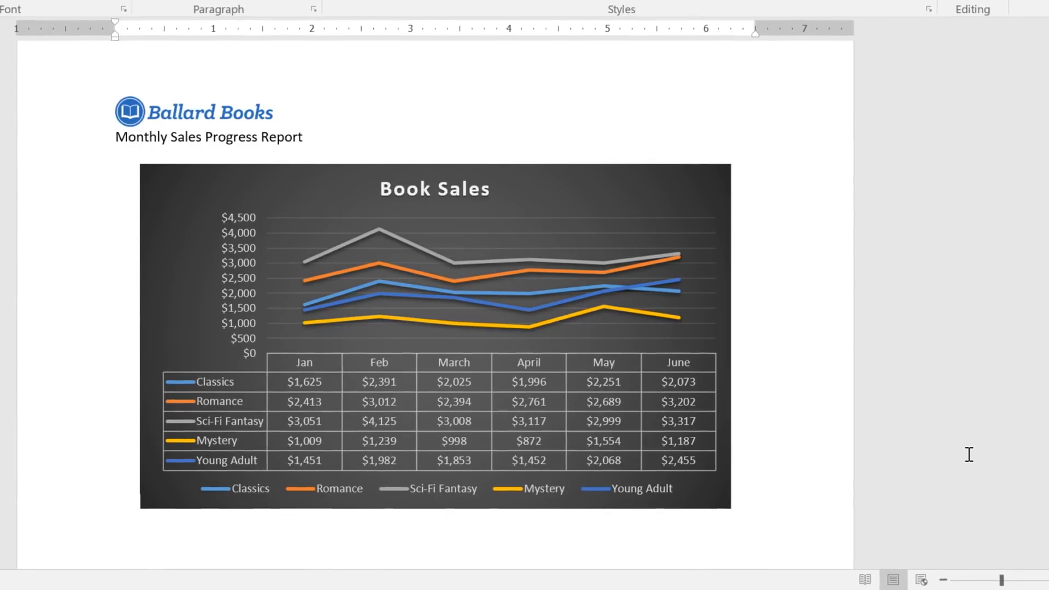